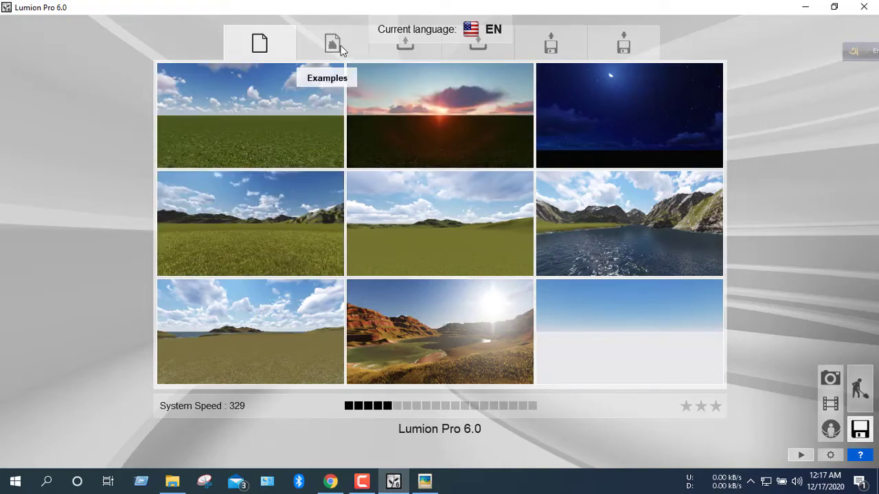
Step: Browse the Examples, Load and Save pages of the Lumion start screen
click(332, 43)
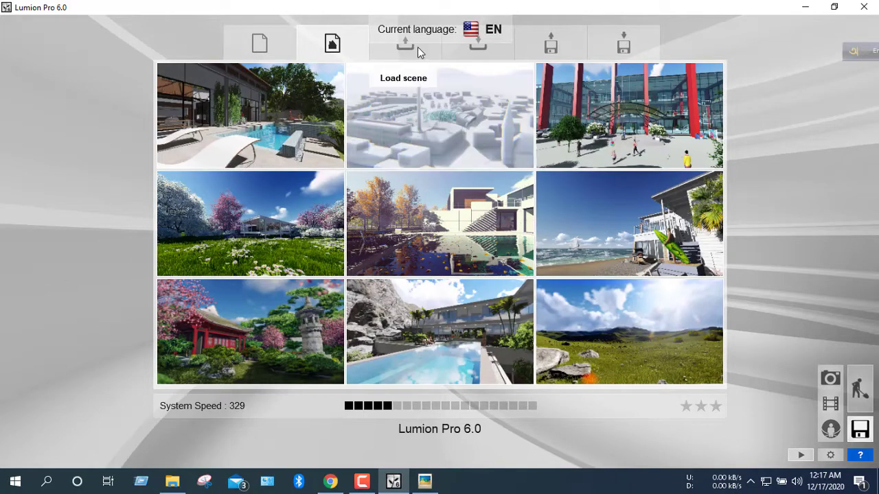
click(418, 47)
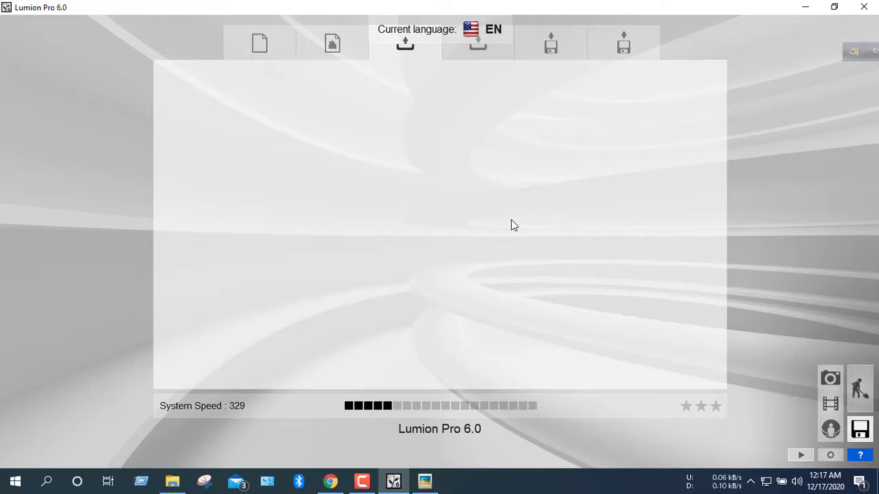
click(469, 52)
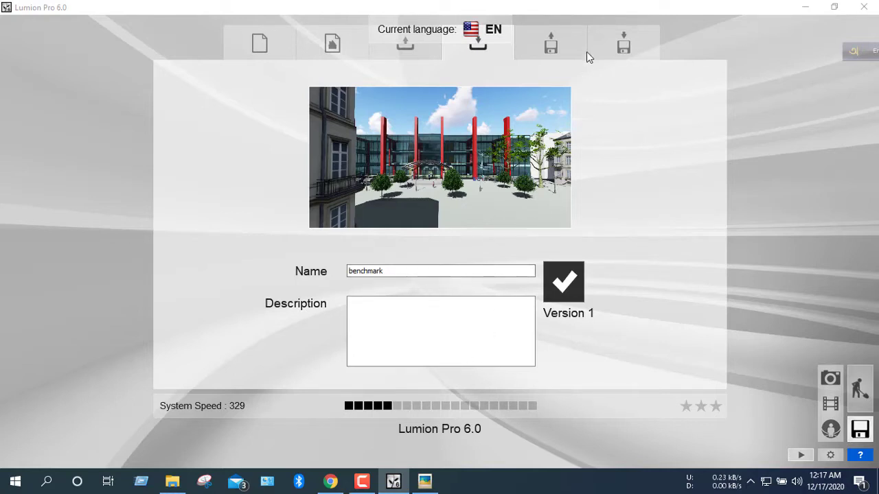
click(569, 44)
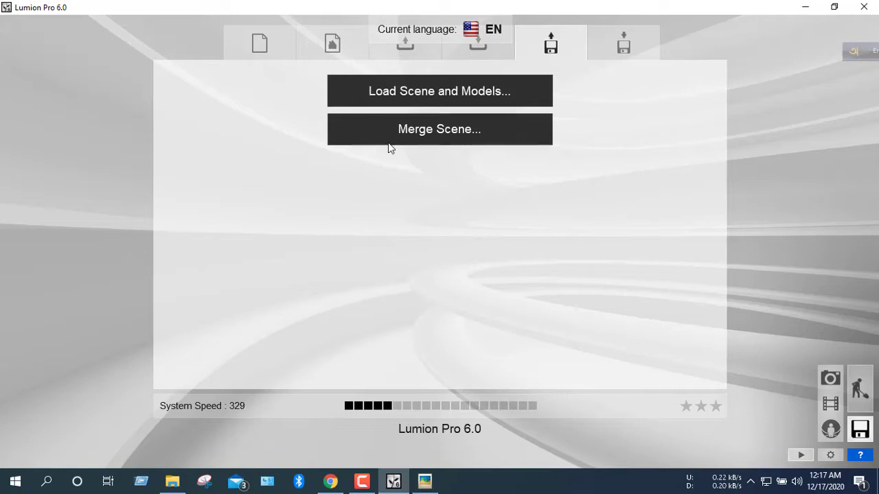
click(608, 38)
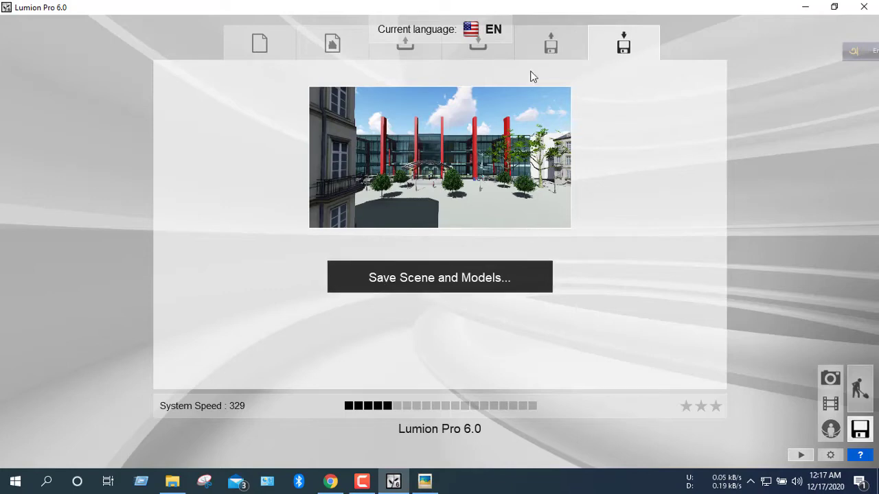
Step: Start a new scene from the plain grassland preset, then restore and re-maximize the window
click(259, 43)
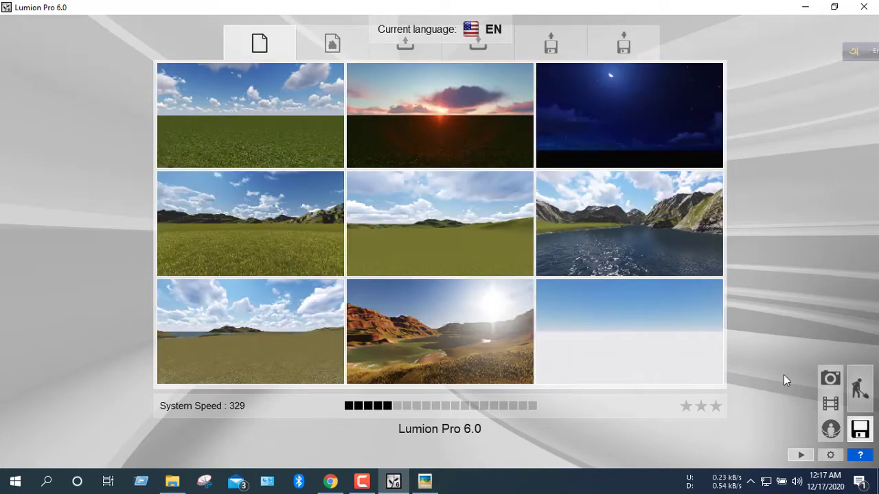
click(247, 113)
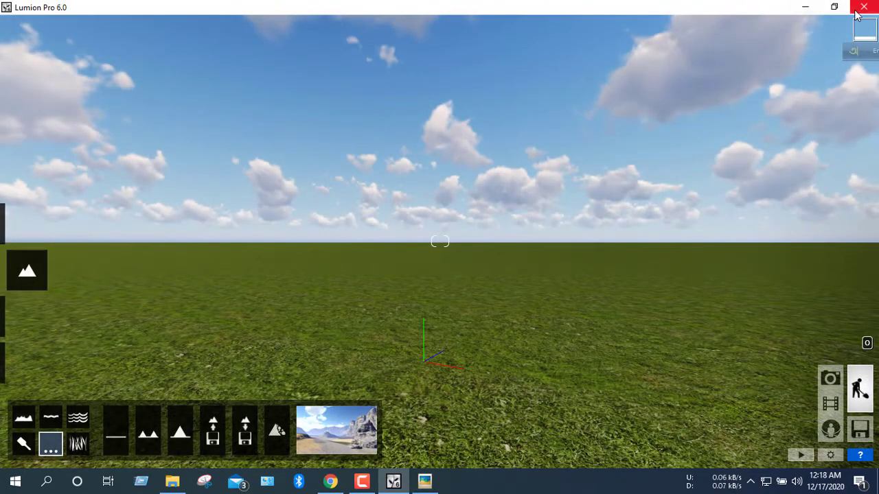
click(834, 6)
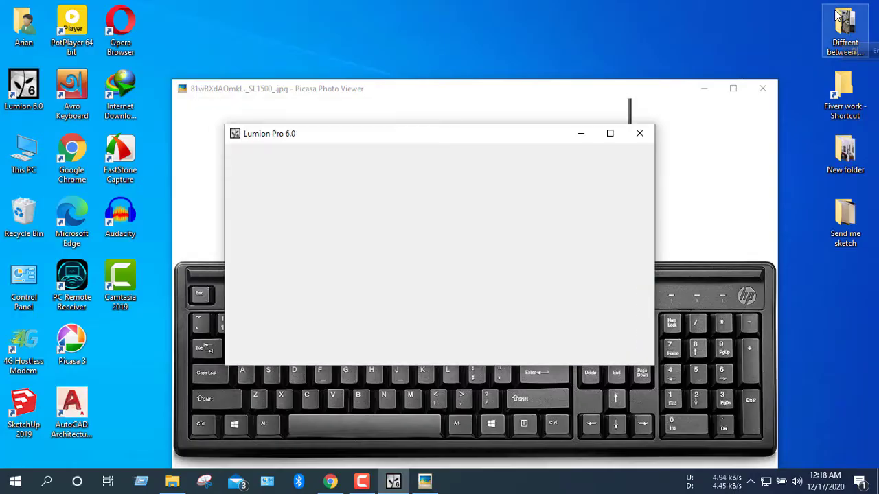
click(611, 136)
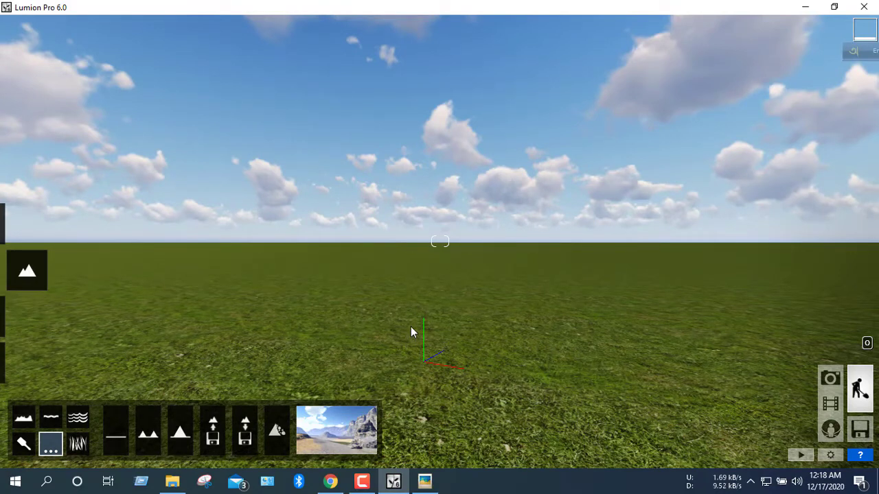
Step: Move the camera forward and back with W and S, then sideways with A and D
key(w)
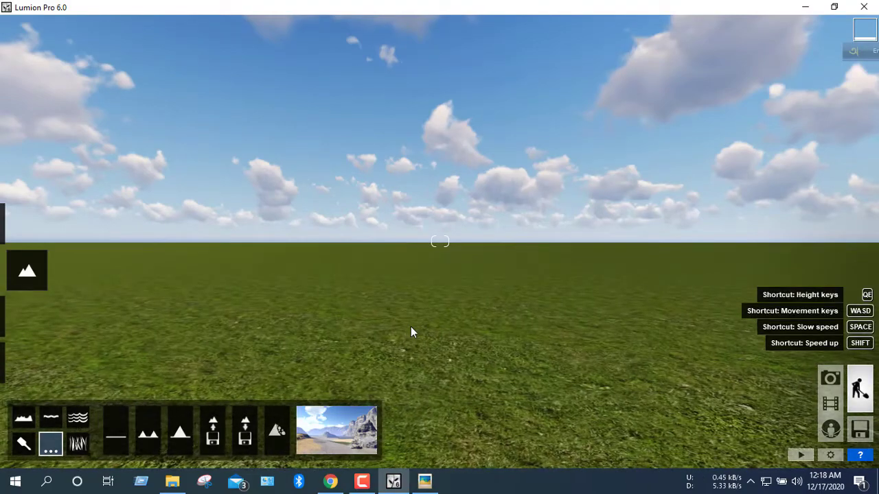
key(s)
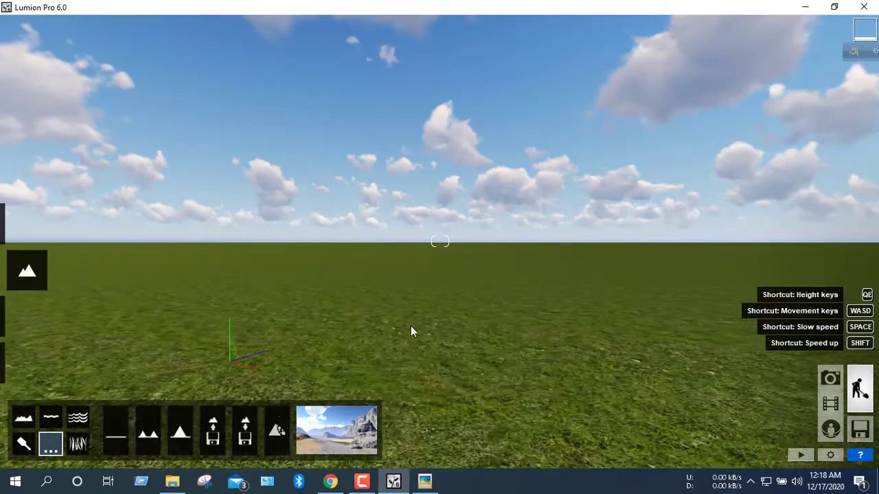
key(s)
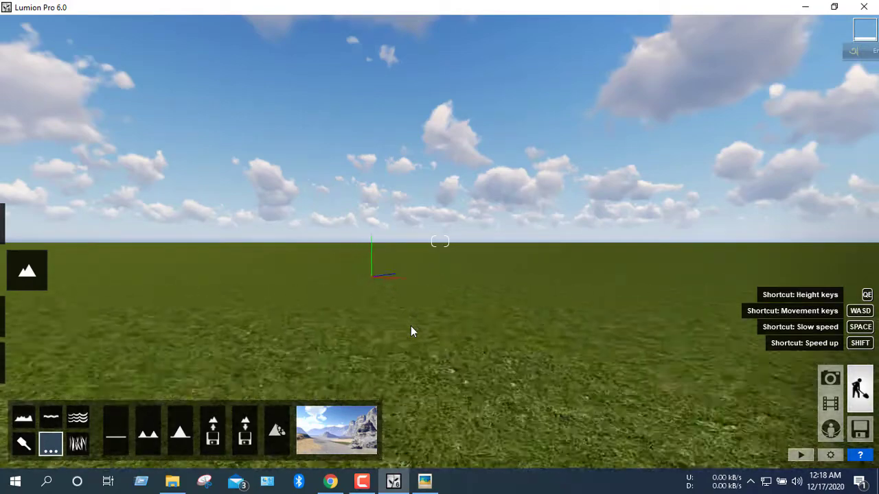
key(w)
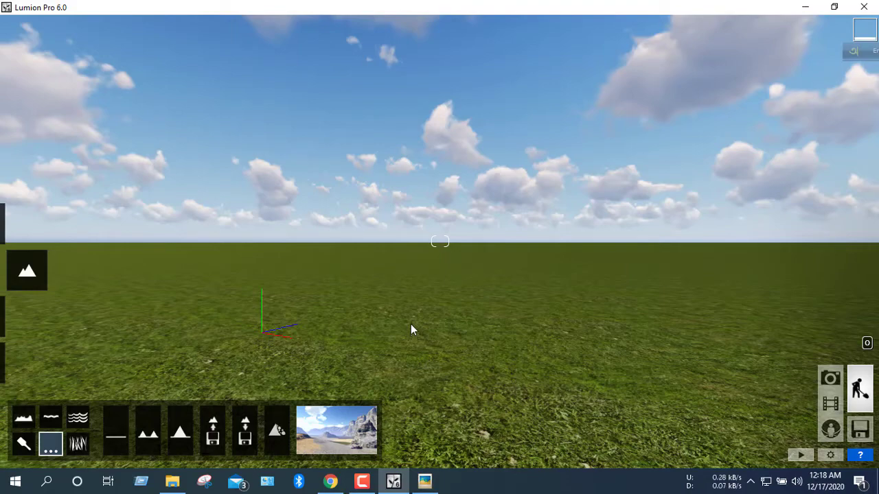
key(a)
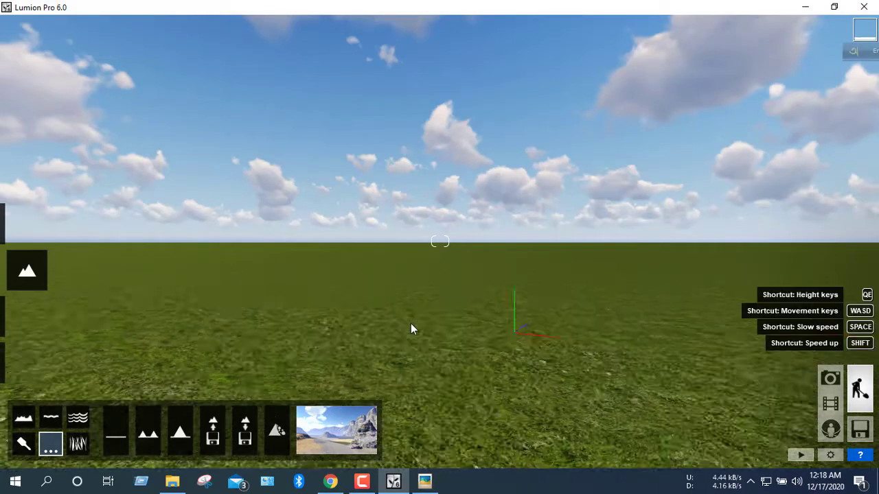
key(d)
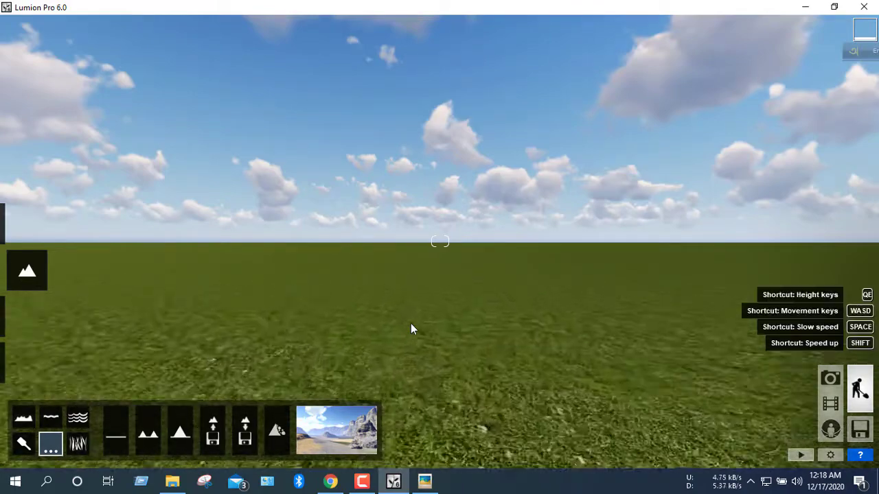
click(425, 482)
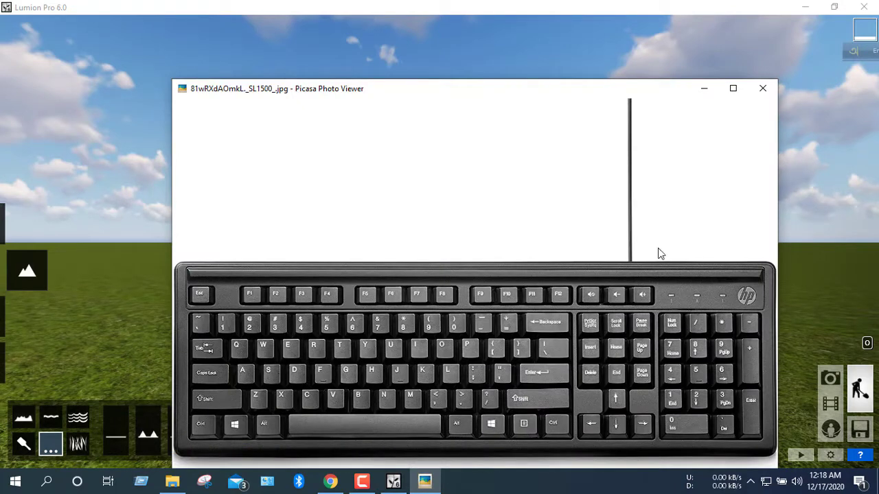
click(704, 88)
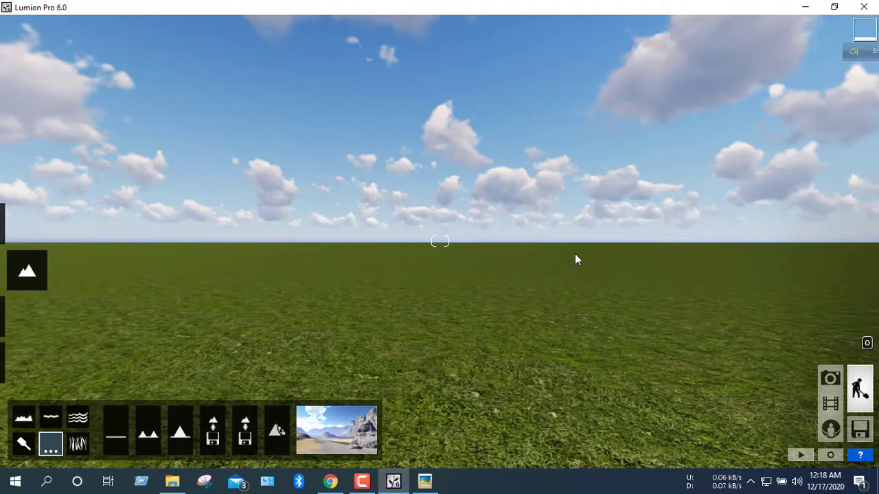
Step: Advance the camera forward across the grass with three W presses
key(w)
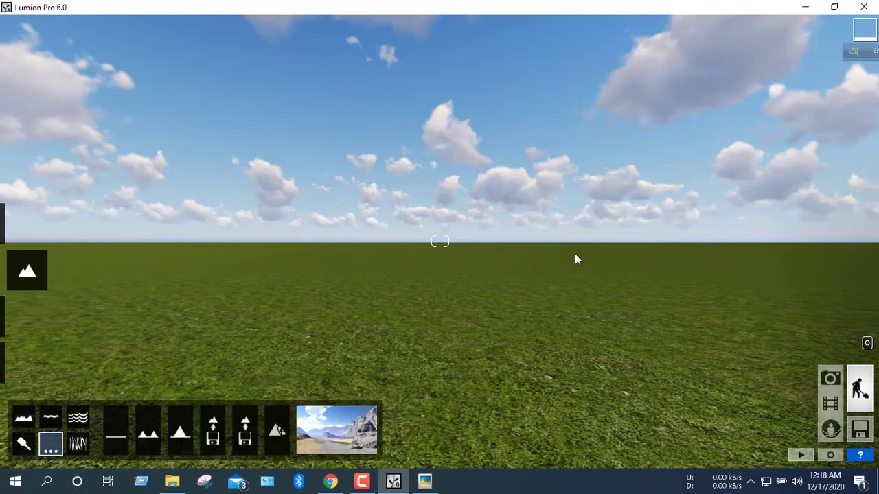
key(w)
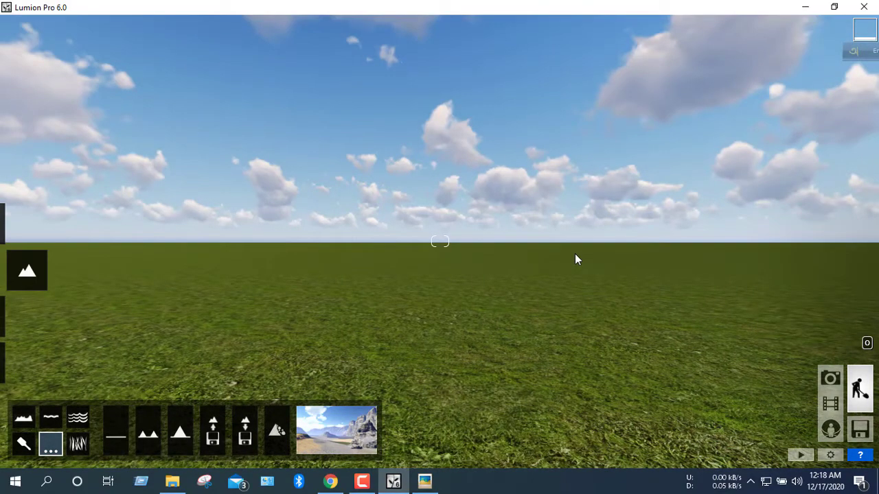
key(w)
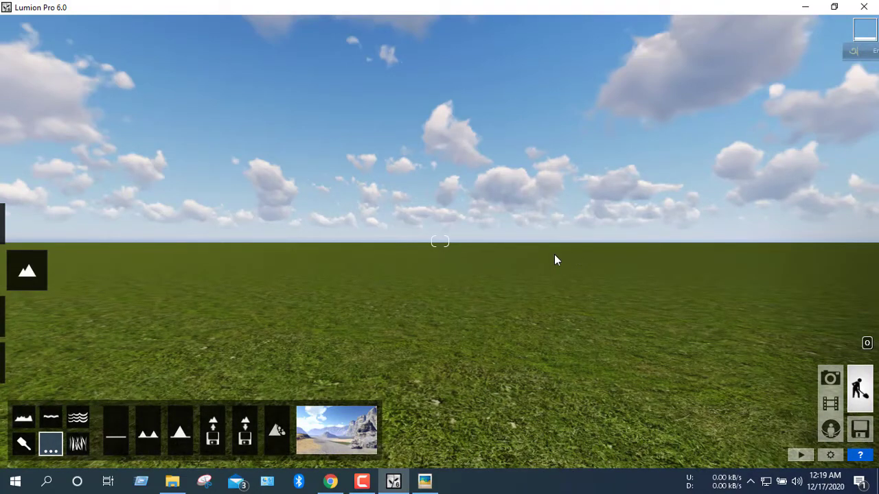
Step: Tilt the view up to the sky, swing it right, then lower it to the horizon
mouse_move(619, 260)
right_down()
mouse_move(659, 256)
mouse_move(659, 213)
right_up()
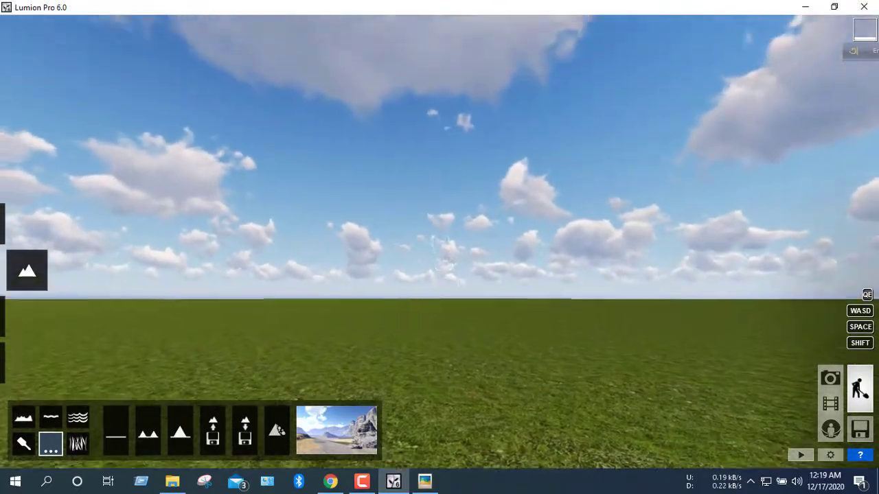
mouse_move(659, 213)
right_down()
mouse_move(659, 123)
mouse_move(659, 309)
mouse_move(659, 130)
mouse_move(659, 274)
mouse_move(680, 264)
mouse_move(707, 274)
right_up()
right_drag(364, 202, 474, 199)
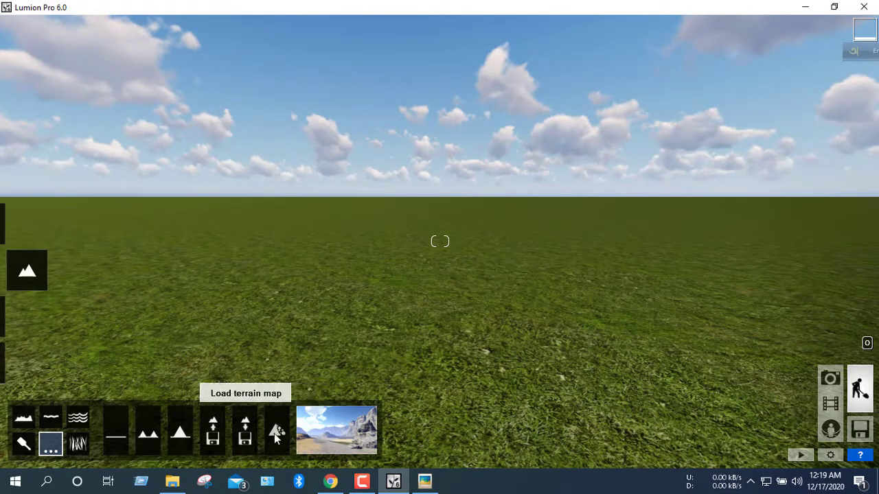
mouse_move(506, 242)
right_down()
mouse_move(675, 173)
mouse_move(769, 186)
right_up()
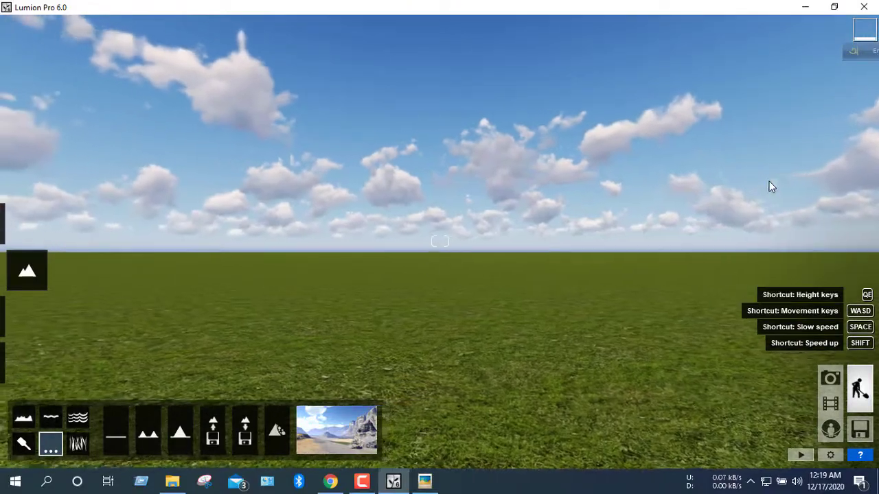
Step: Advance the camera twice, then check the keyboard reference image and minimize it
key(w)
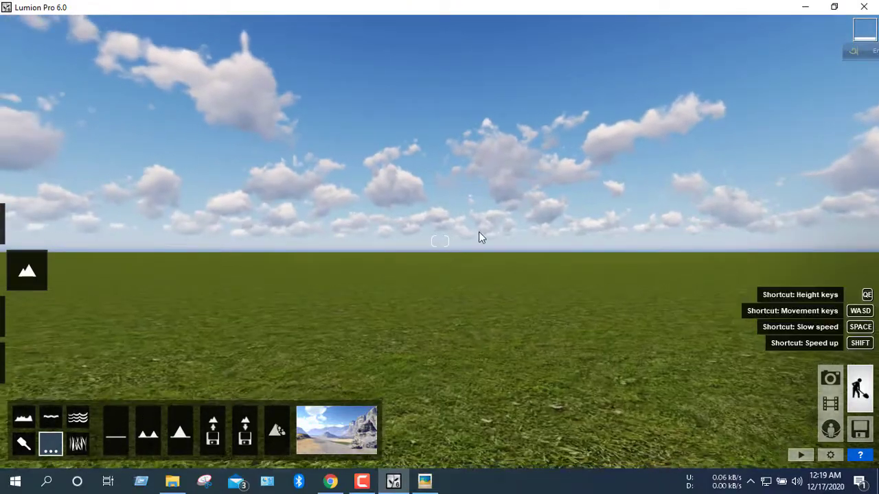
key(w)
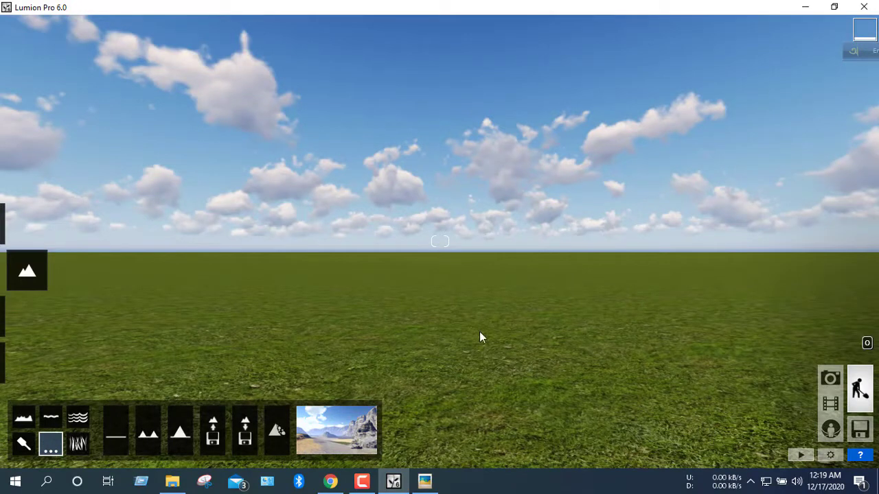
click(436, 480)
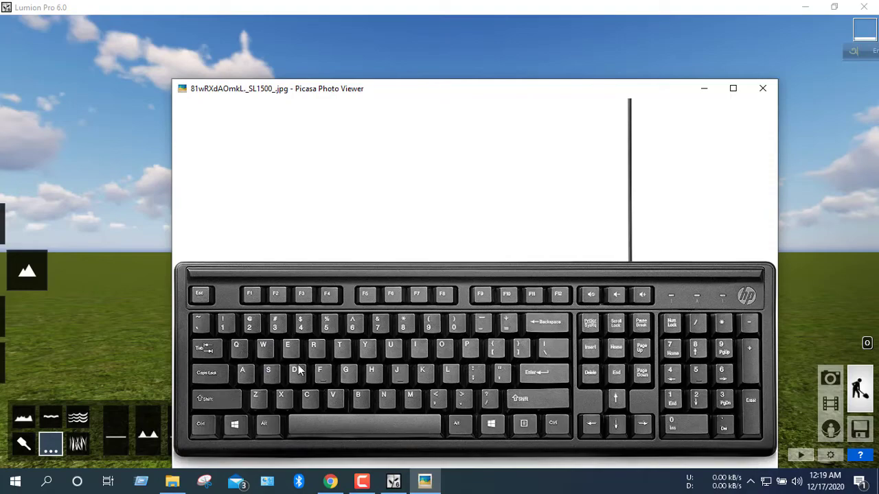
click(704, 89)
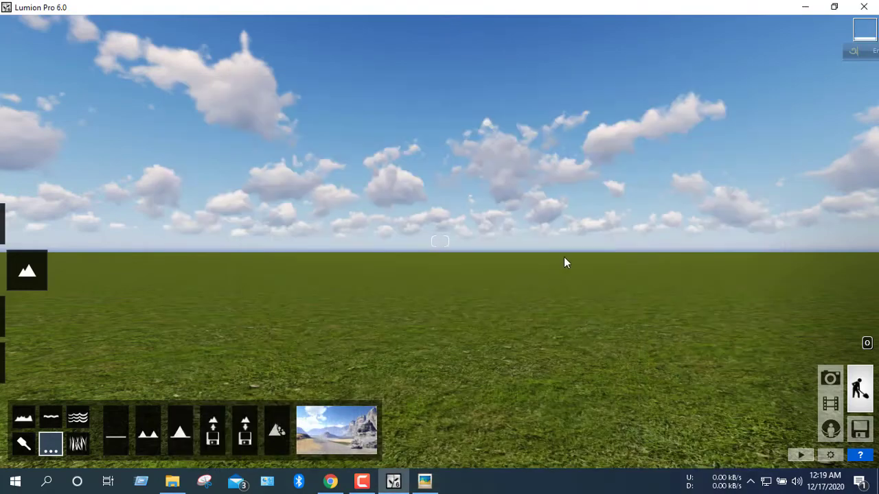
Step: Turn the camera to a new heading and move forward across the grass
right_drag(564, 262, 522, 199)
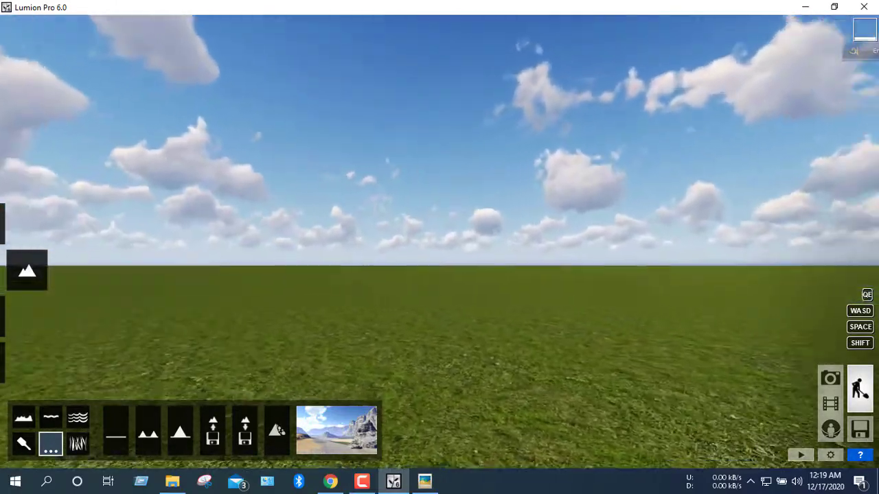
right_drag(542, 226, 576, 257)
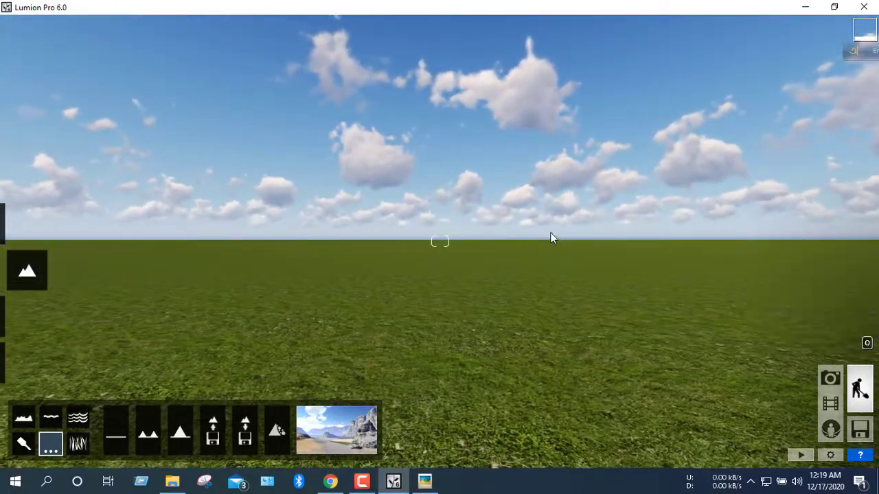
key(w)
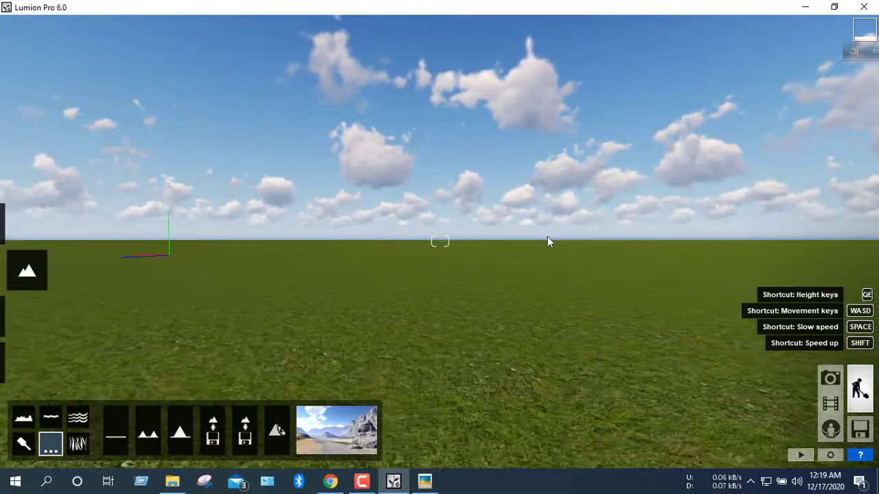